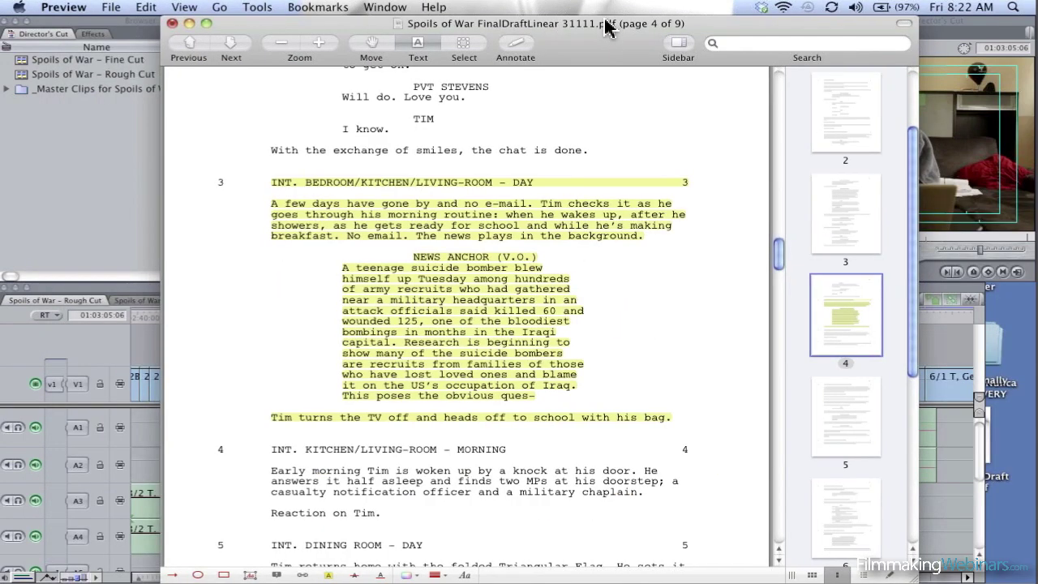
On page 4, select the scene 3 description opening, the scene 3 location, and the scene 4 heading
scroll(570, 262, "up", 5)
scroll(570, 262, "down", 6)
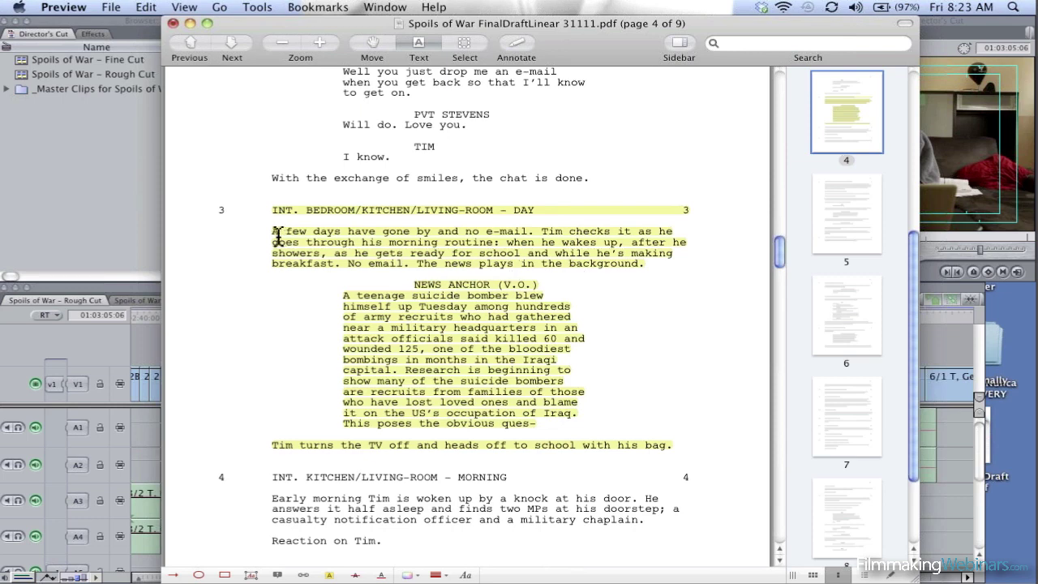
left_click_drag(274, 232, 529, 233)
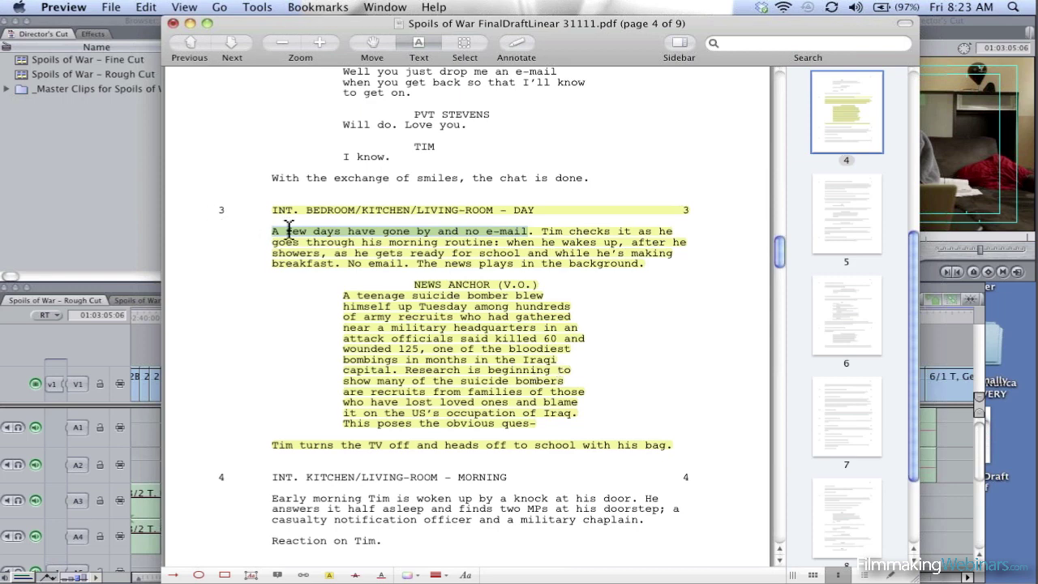
left_click_drag(301, 210, 506, 212)
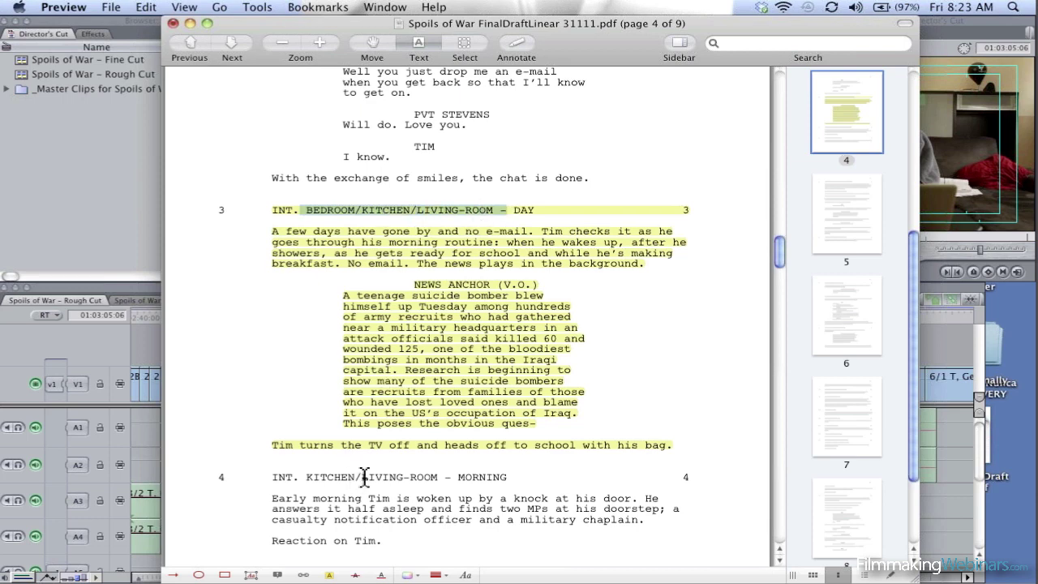
left_click_drag(349, 478, 475, 484)
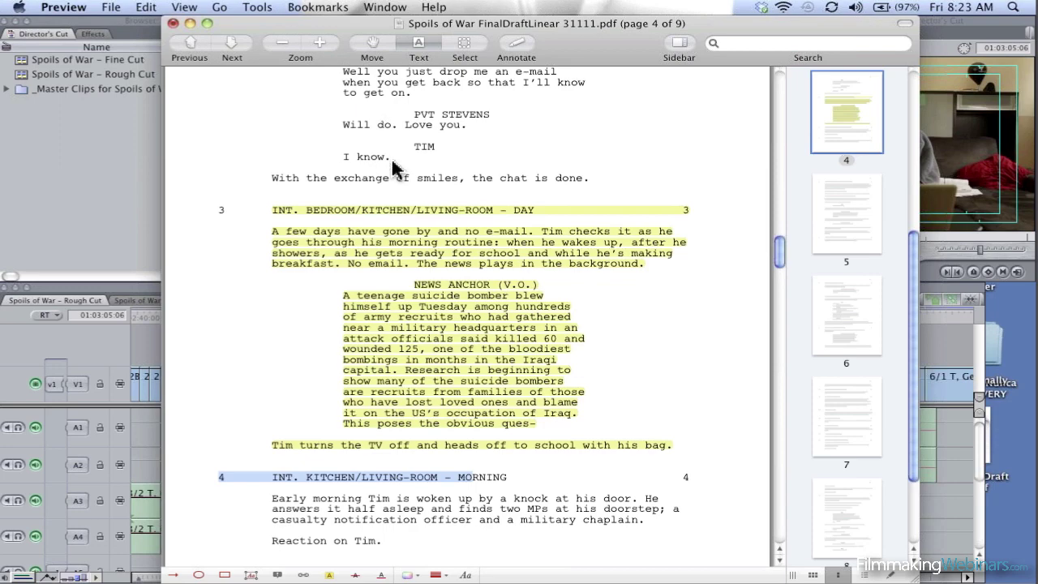
Scroll up to page 2 and select the location in the scene 2 heading
scroll(455, 430, "up", 5)
scroll(455, 429, "up", 6)
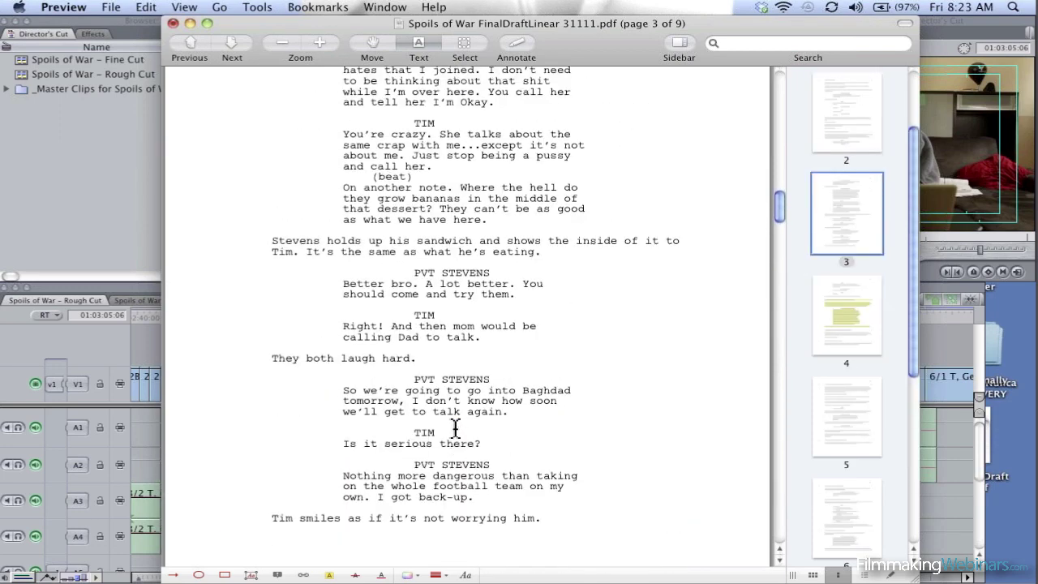
scroll(456, 430, "up", 7)
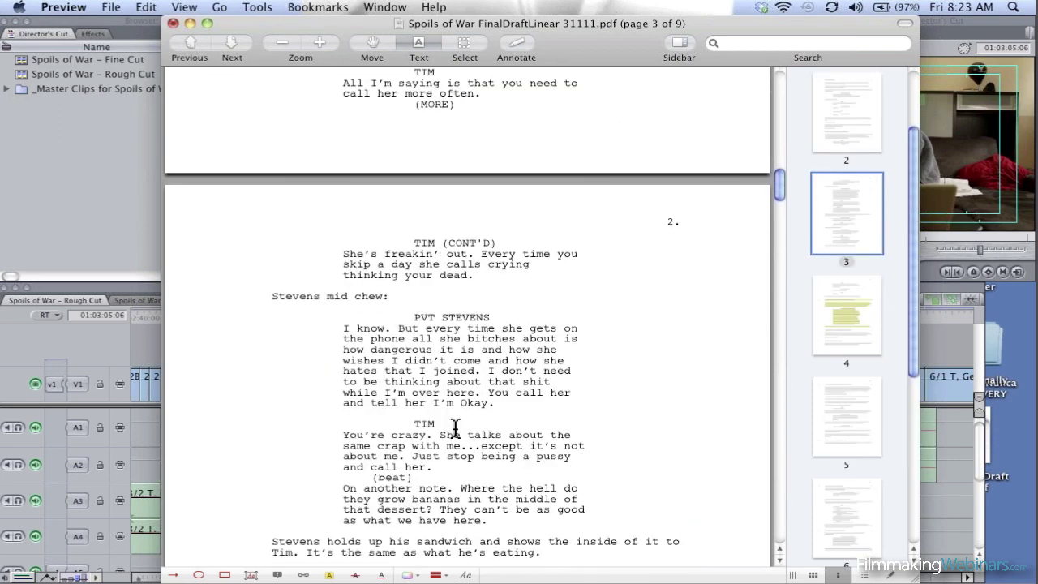
left_click_drag(320, 162, 451, 162)
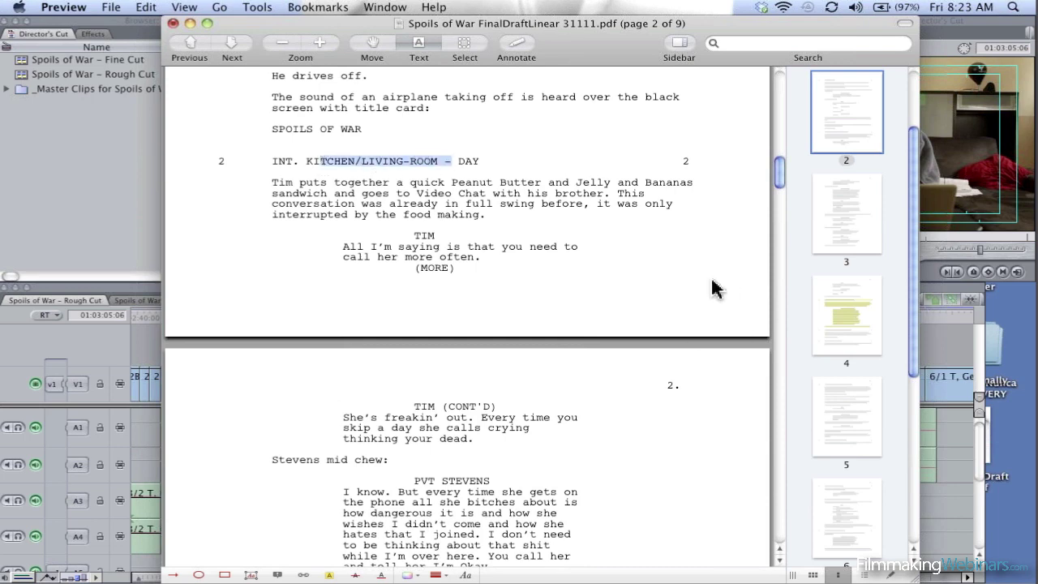
Go to page 4 and select 'Tim checks it as he goes through his morning routine'
left_click(823, 306)
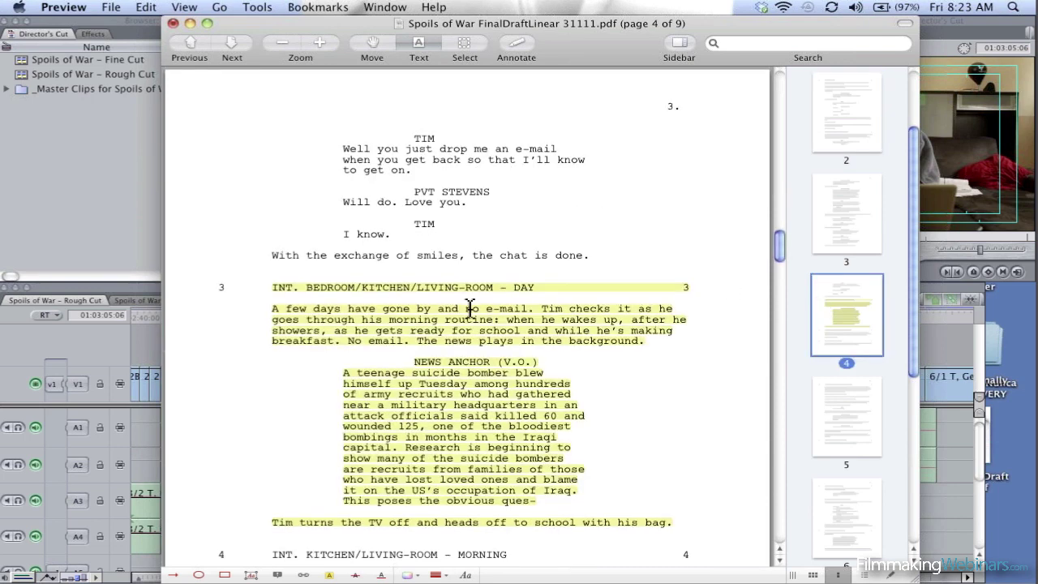
scroll(470, 312, "down", 1)
scroll(470, 312, "down", 1)
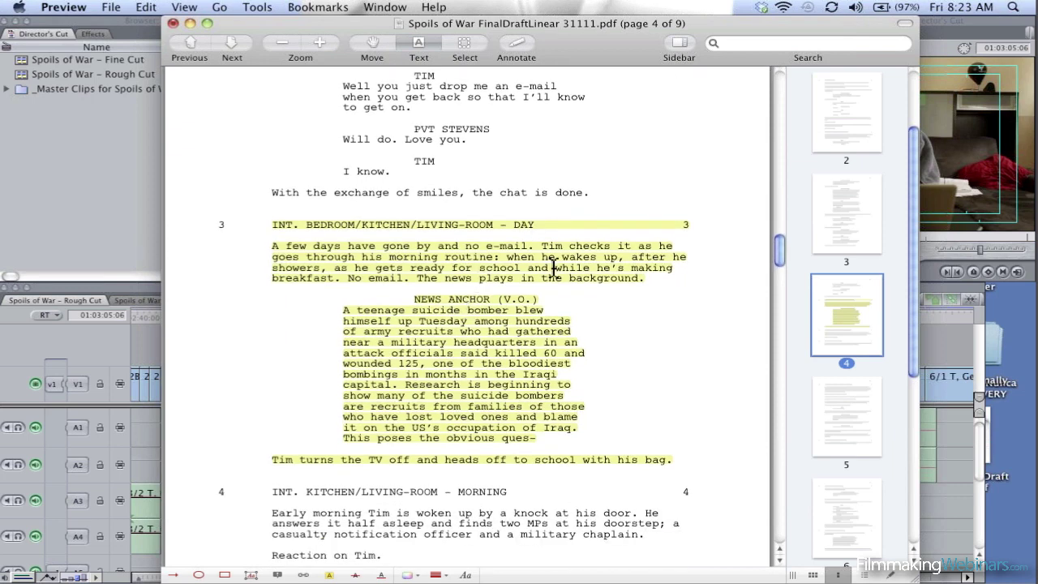
left_click_drag(540, 246, 494, 256)
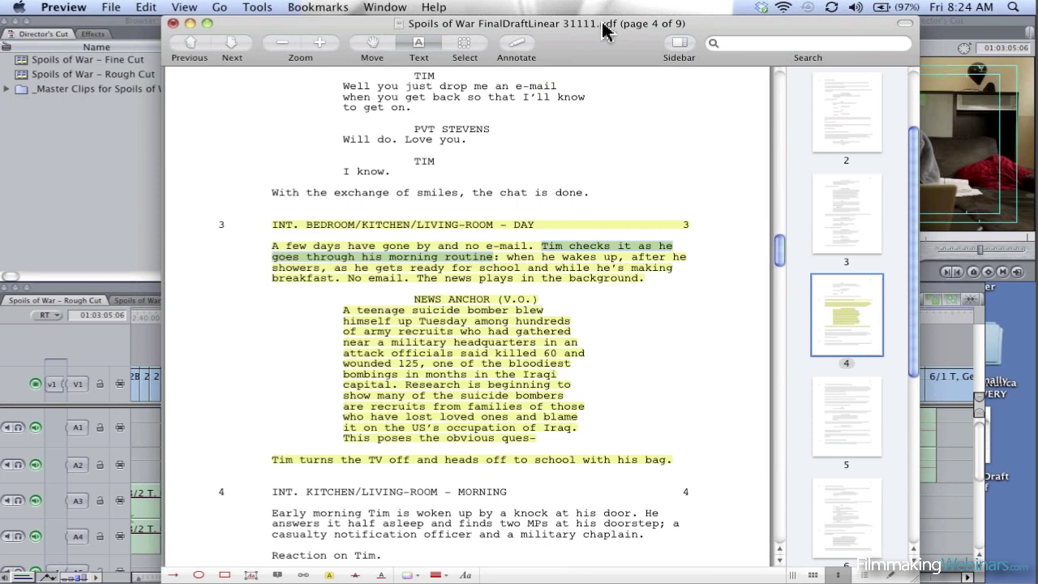
left_click_drag(602, 23, 622, 13)
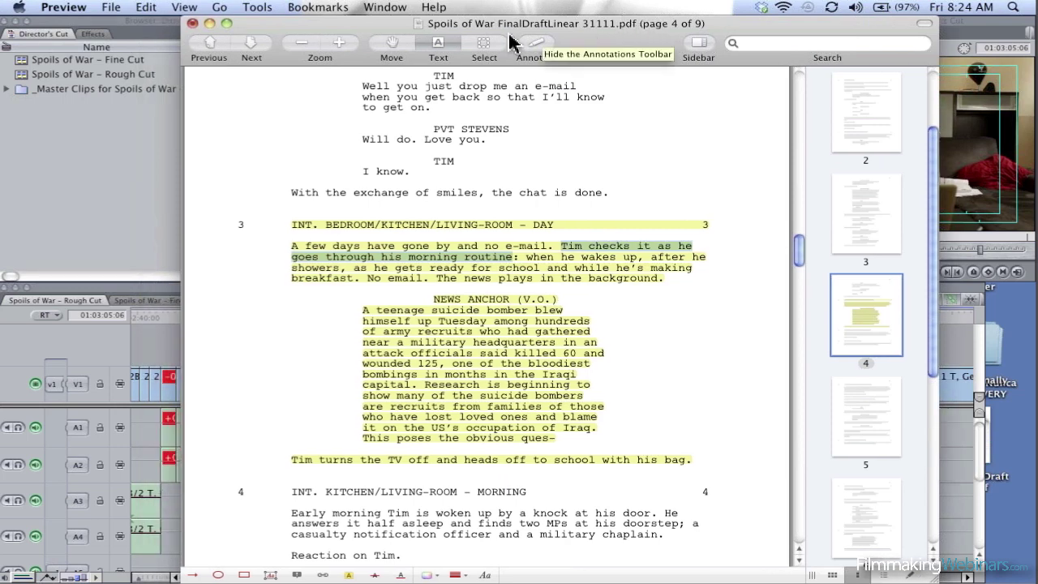
Hide Preview, put the rough-cut playhead at 01:03:17:07, and select the SC 3 clip on V1
left_click(210, 24)
left_click(373, 328)
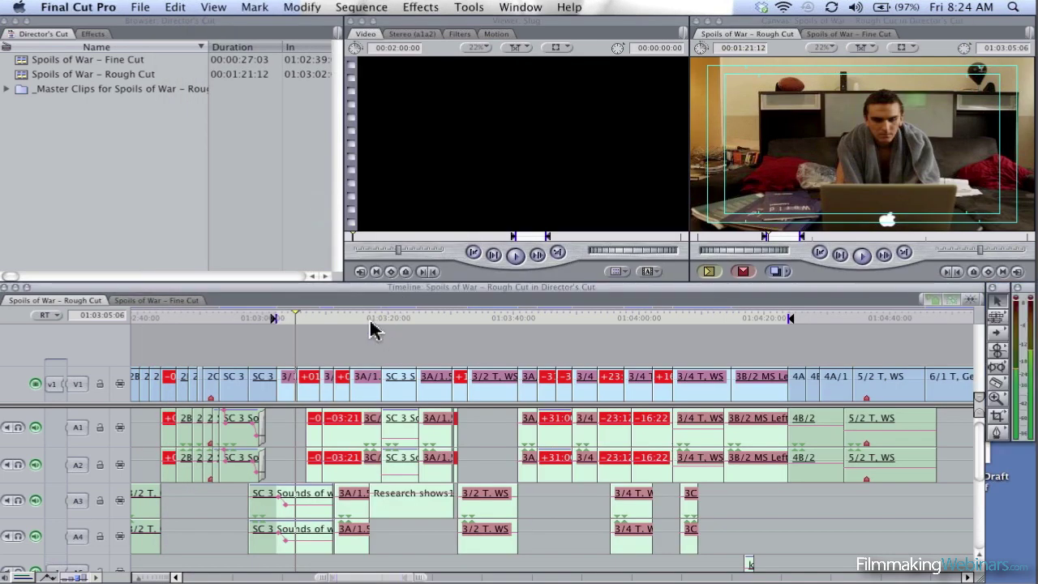
left_click(373, 328)
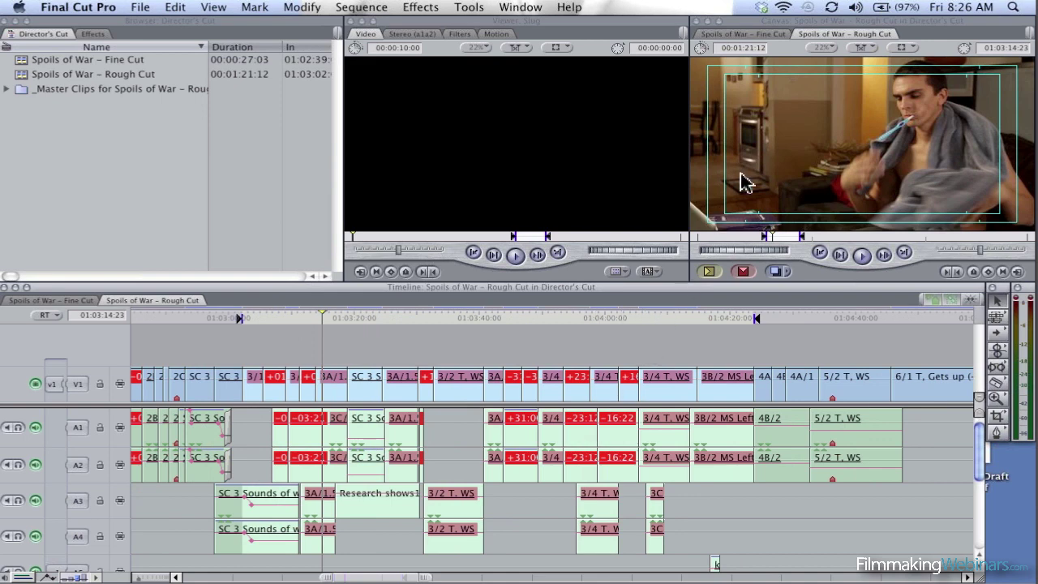
left_click(736, 65)
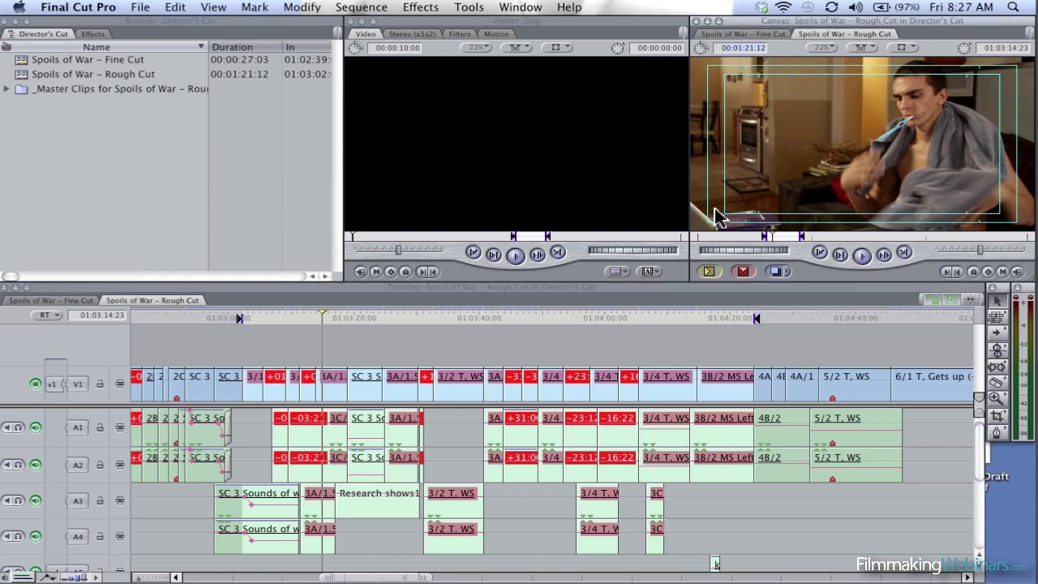
left_click(204, 372)
Select and deselect the V1, A3 and A4 clips, then step the playhead through 01:02:59:14–01:03:08:15
left_click(313, 316)
left_click_drag(238, 364, 472, 429)
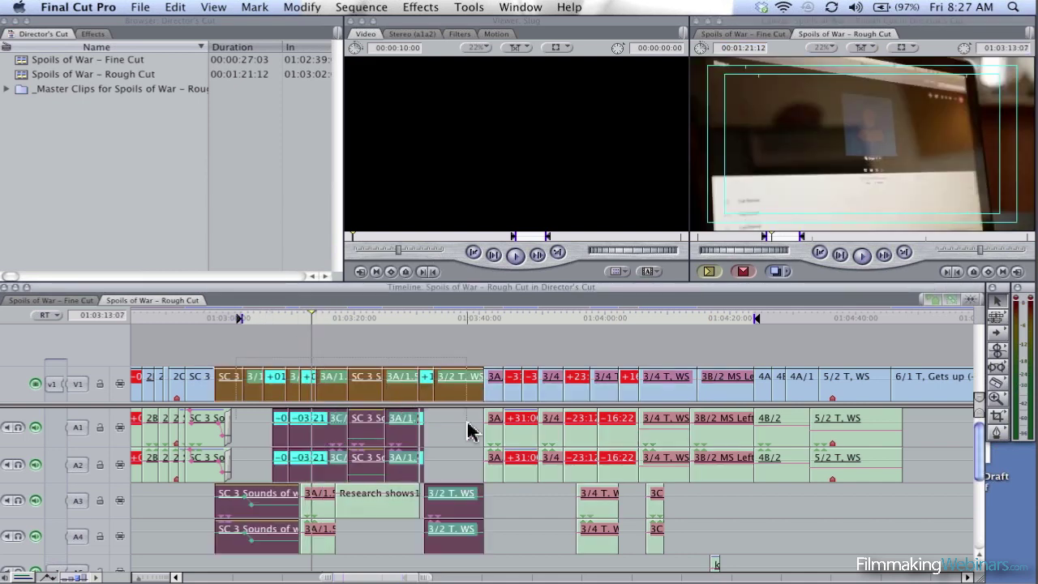
left_click(352, 335)
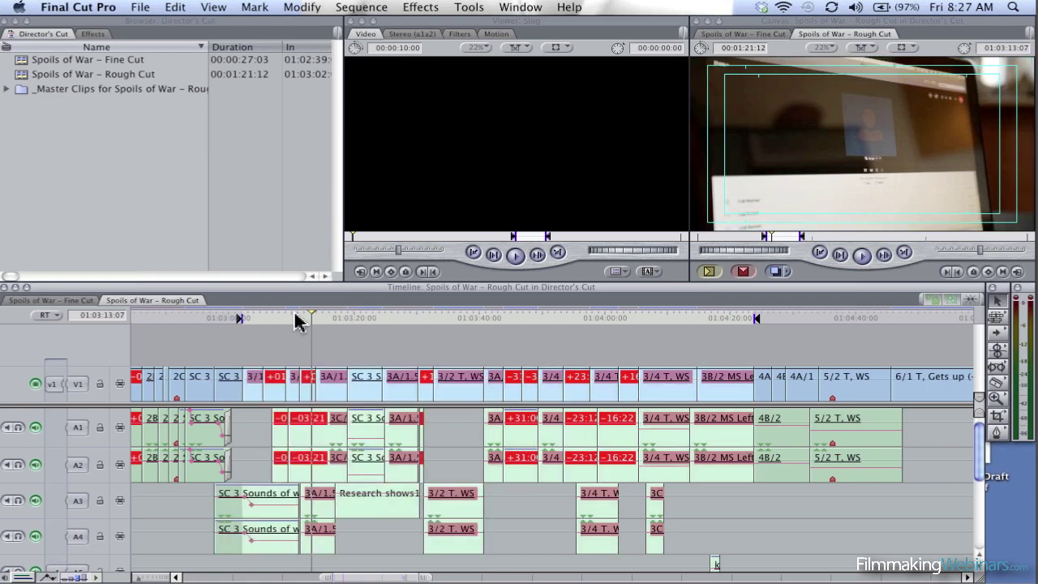
left_click(228, 320)
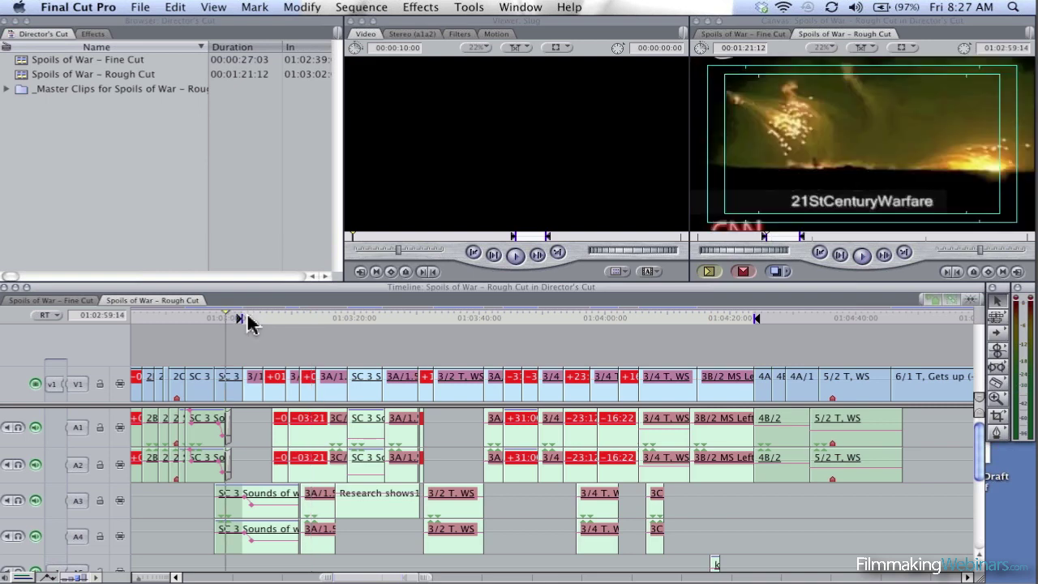
left_click(261, 318)
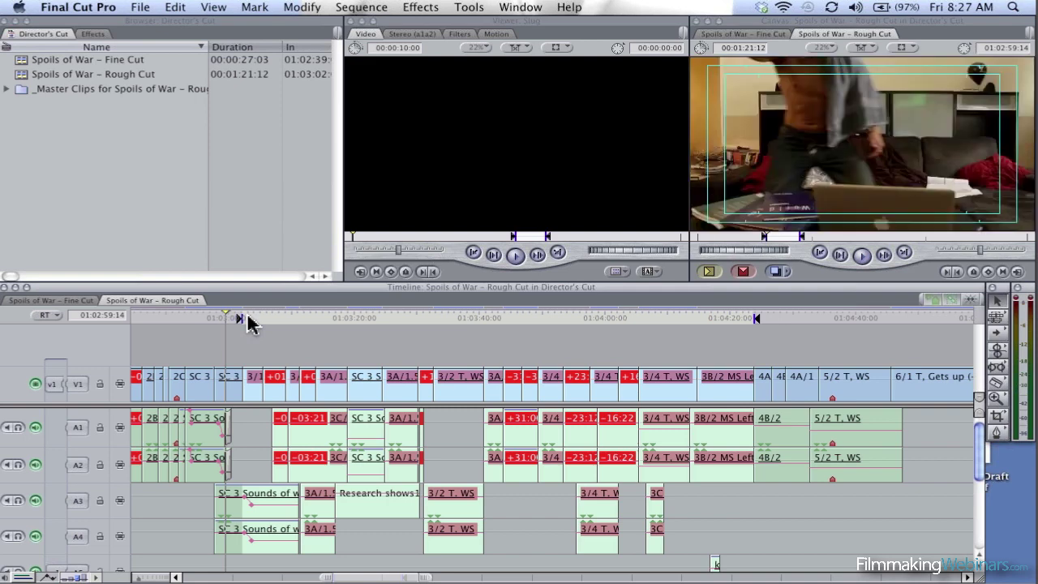
left_click(287, 319)
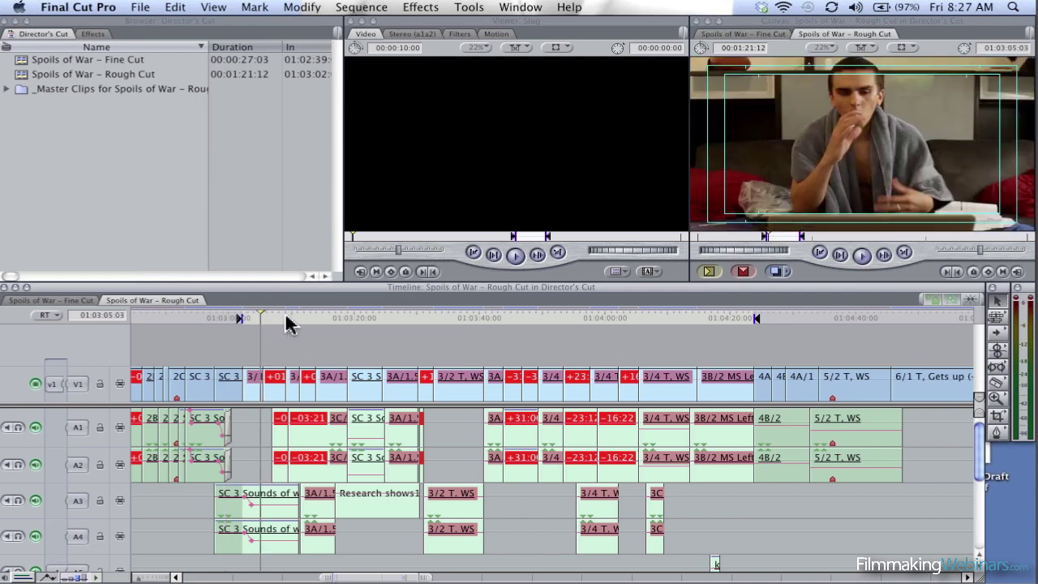
left_click(282, 319)
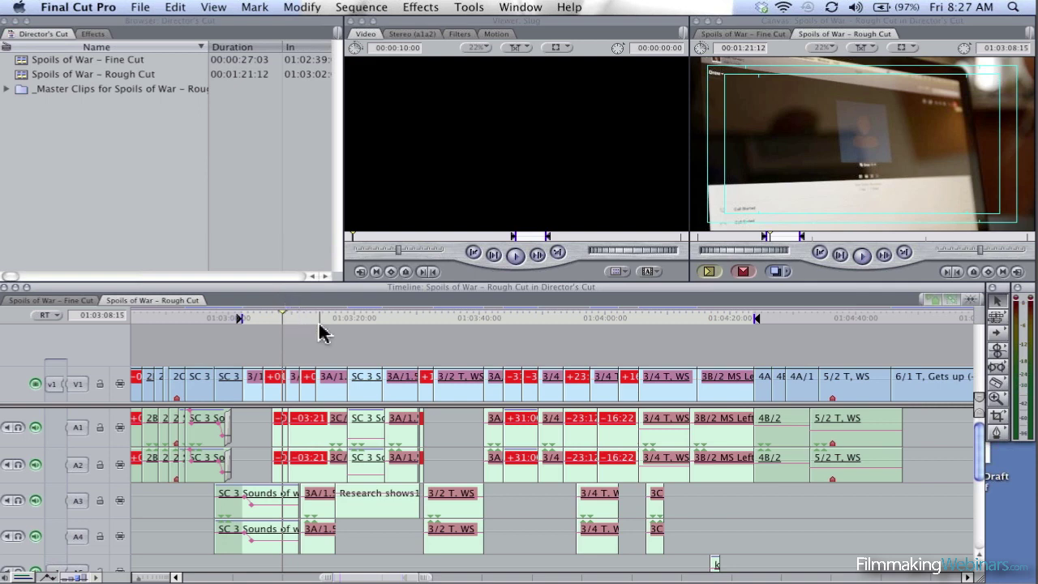
Scrub the rough cut from 01:03:13:19 to 01:03:52:03 and select the Research shows1 clip on A3
left_click(316, 315)
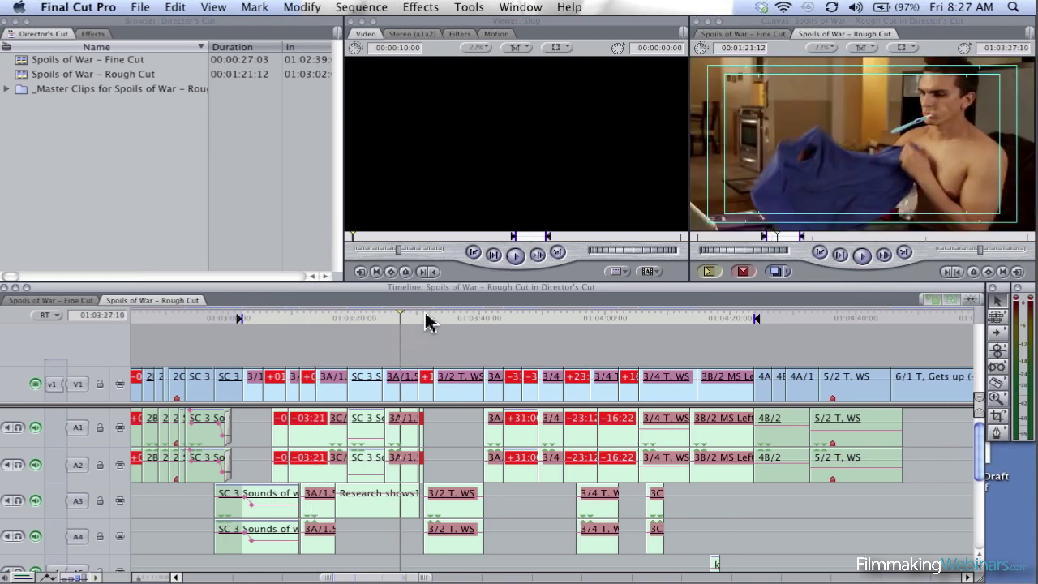
left_click(427, 318)
left_click_drag(497, 320, 630, 322)
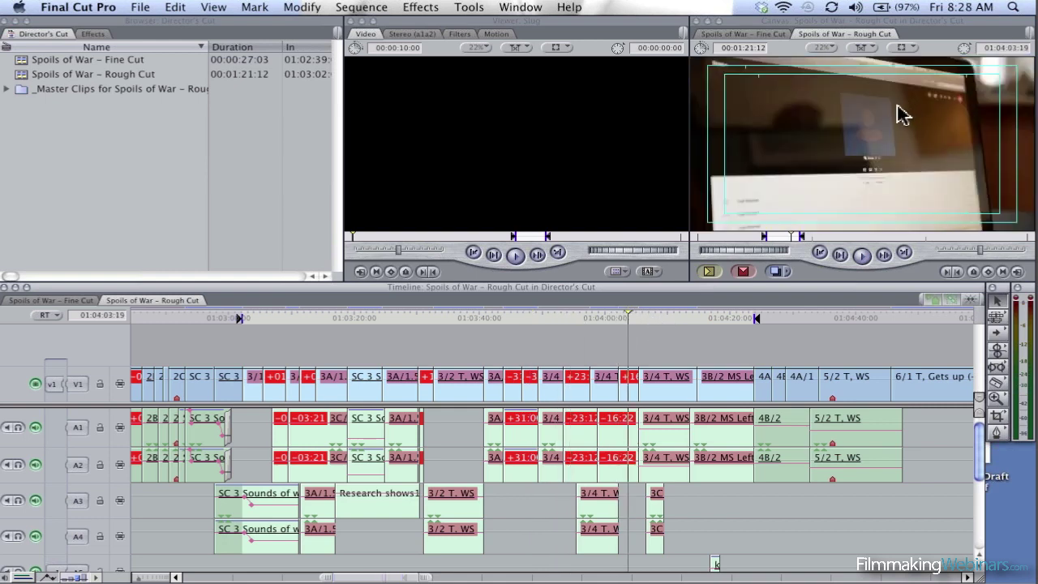
left_click(343, 505)
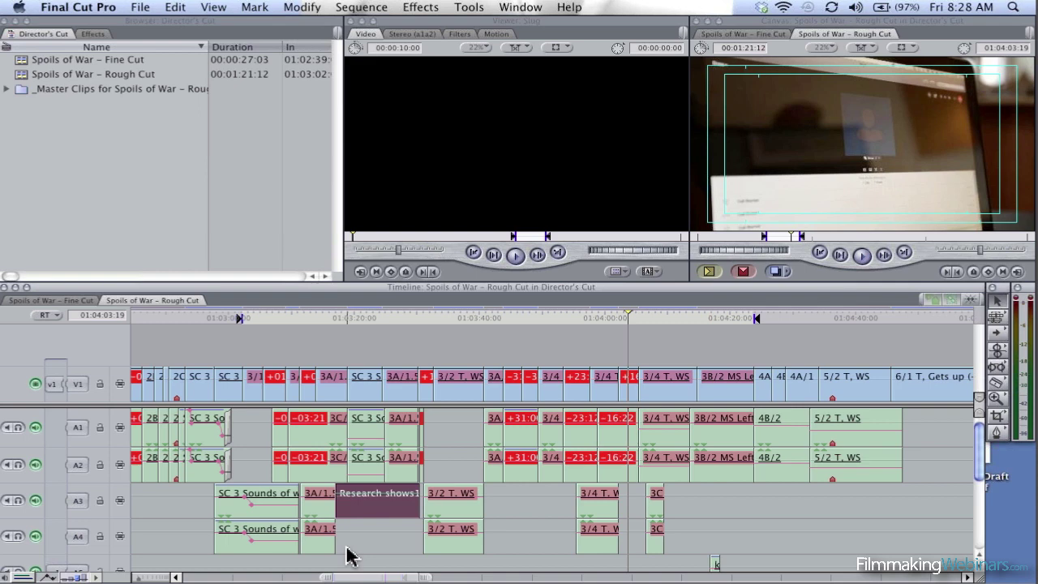
Switch the timeline to the Fine Cut sequence and scroll around its tracks
left_click(77, 301)
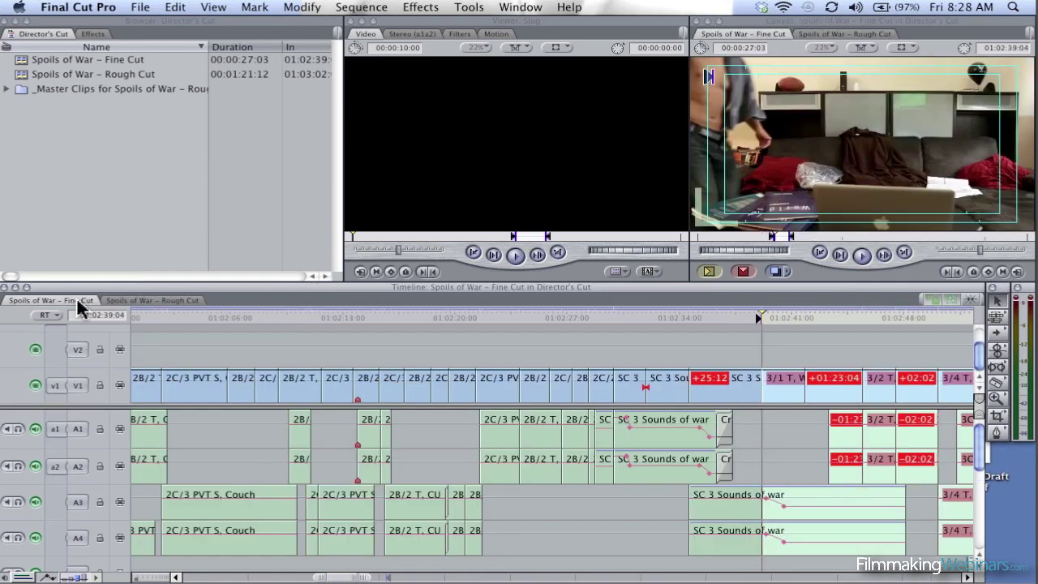
scroll(357, 324, "right", 10)
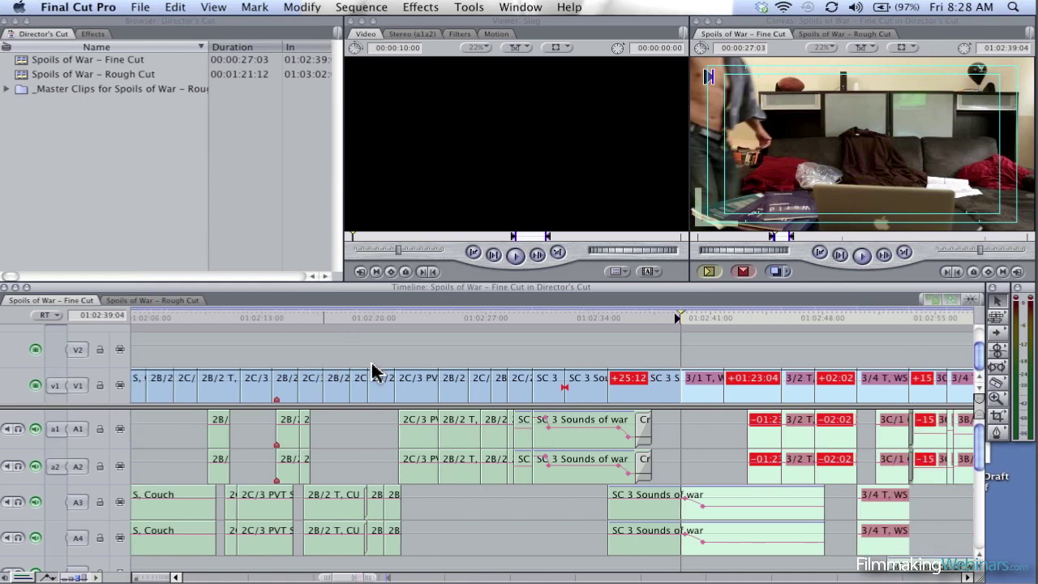
scroll(373, 371, "left", 3)
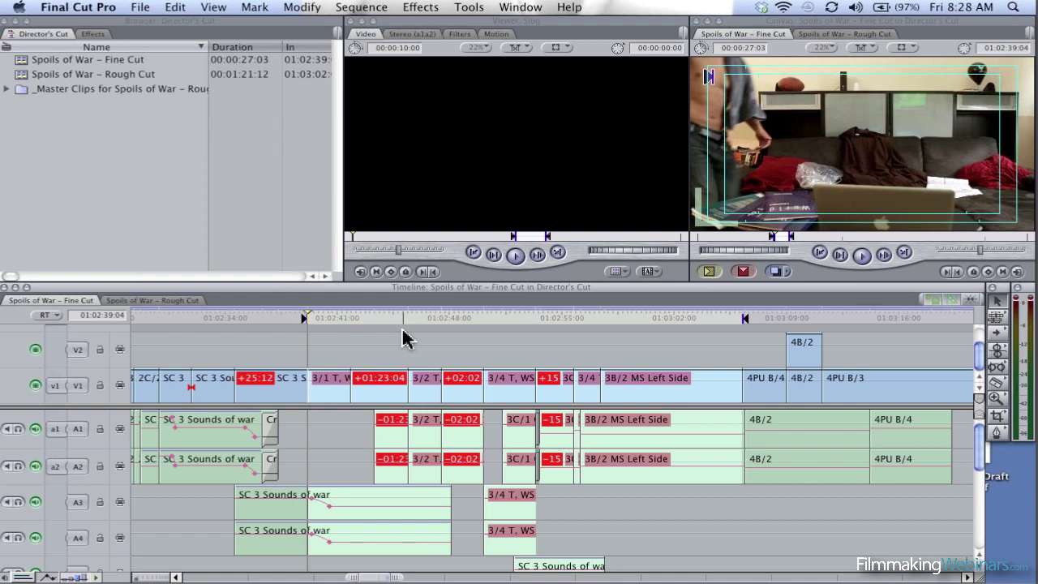
scroll(387, 516, "down", 1)
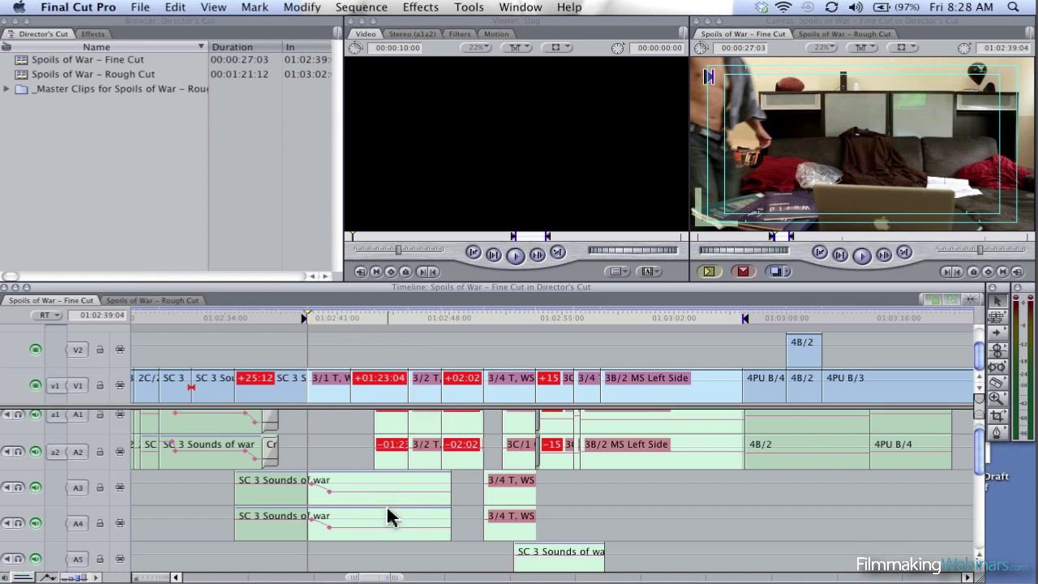
scroll(470, 527, "down", 6)
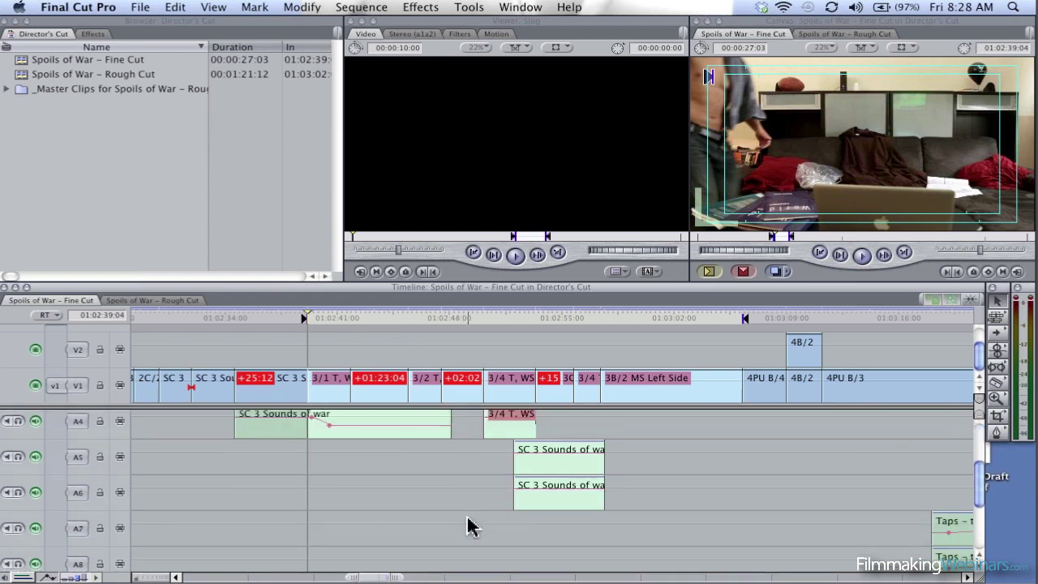
scroll(470, 527, "up", 6)
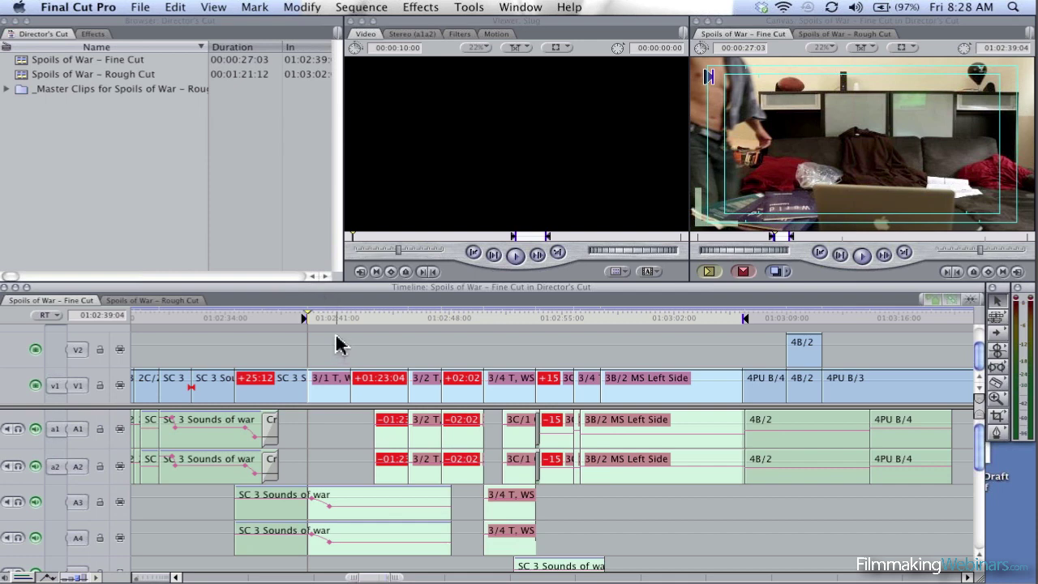
Step the fine-cut playhead through scene 3 from 01:02:39:20 to 01:02:55:03
left_click(318, 318)
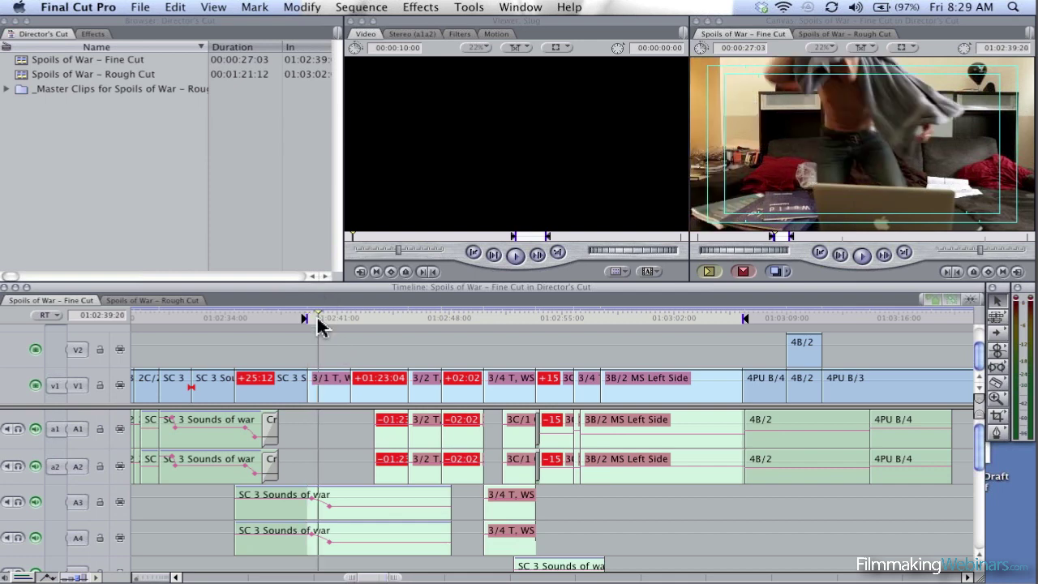
left_click(407, 324)
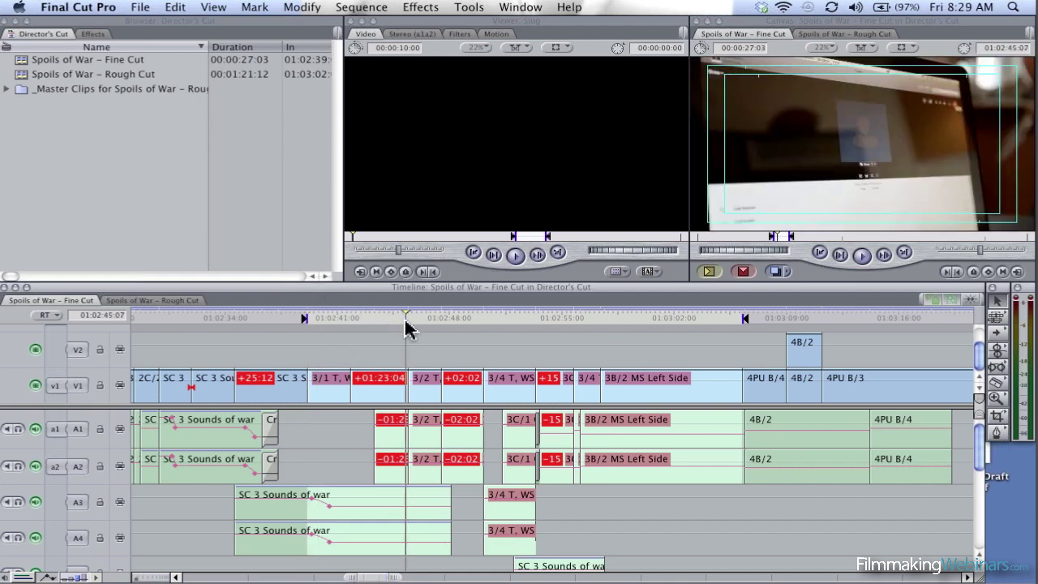
left_click(451, 316)
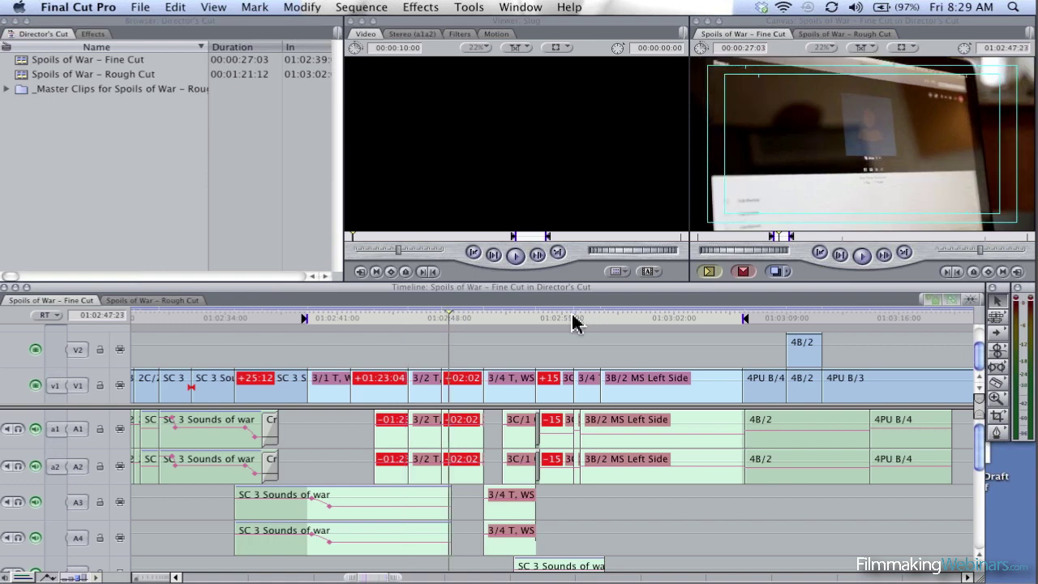
left_click(563, 318)
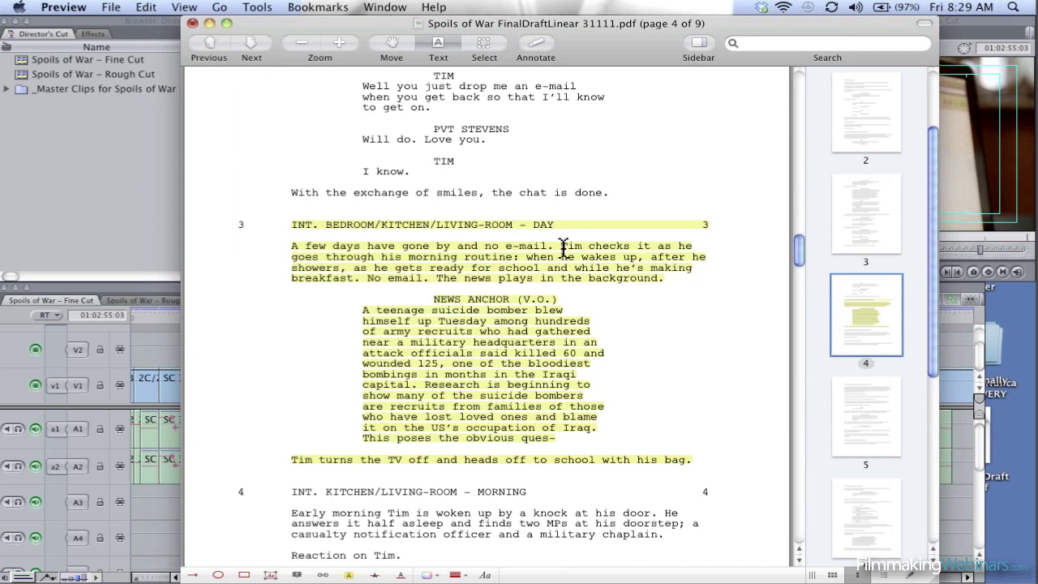
Select the morning-routine line, the no e-mail phrase and the news anchor's opening in scene 3
left_click_drag(560, 246, 509, 259)
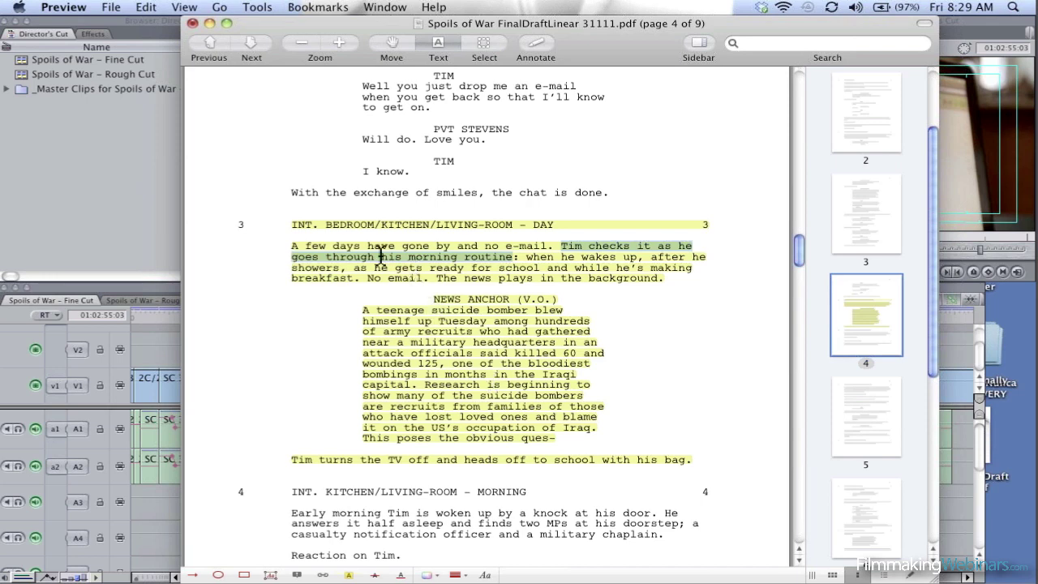
left_click(498, 258)
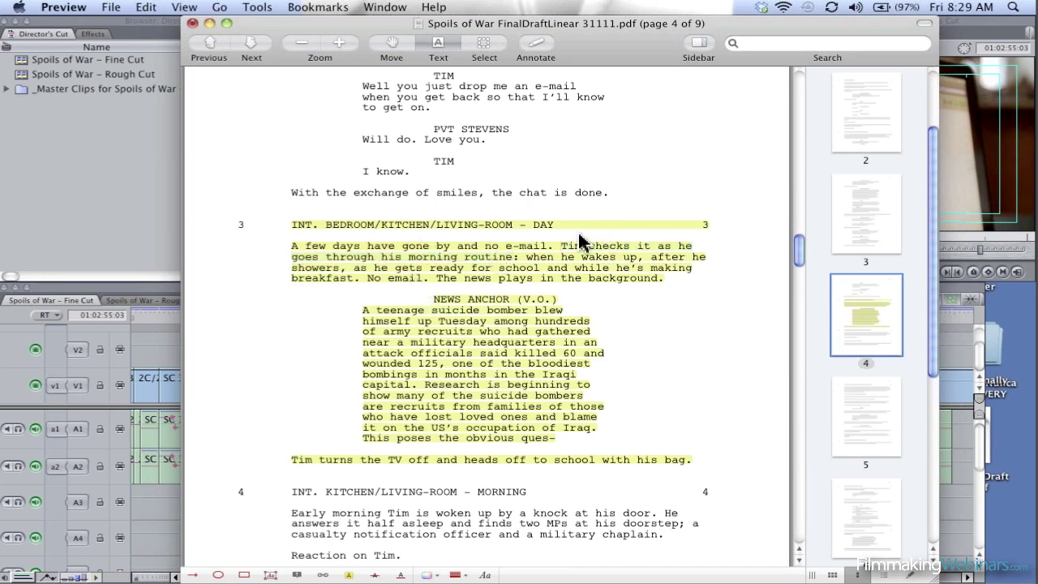
left_click_drag(543, 245, 490, 247)
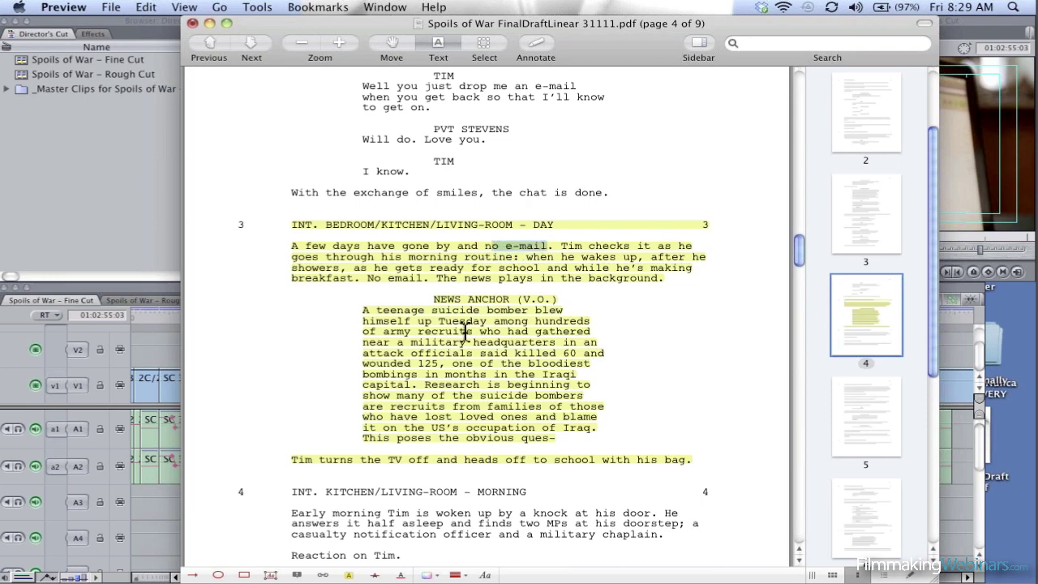
left_click_drag(363, 311, 493, 344)
left_click(494, 362)
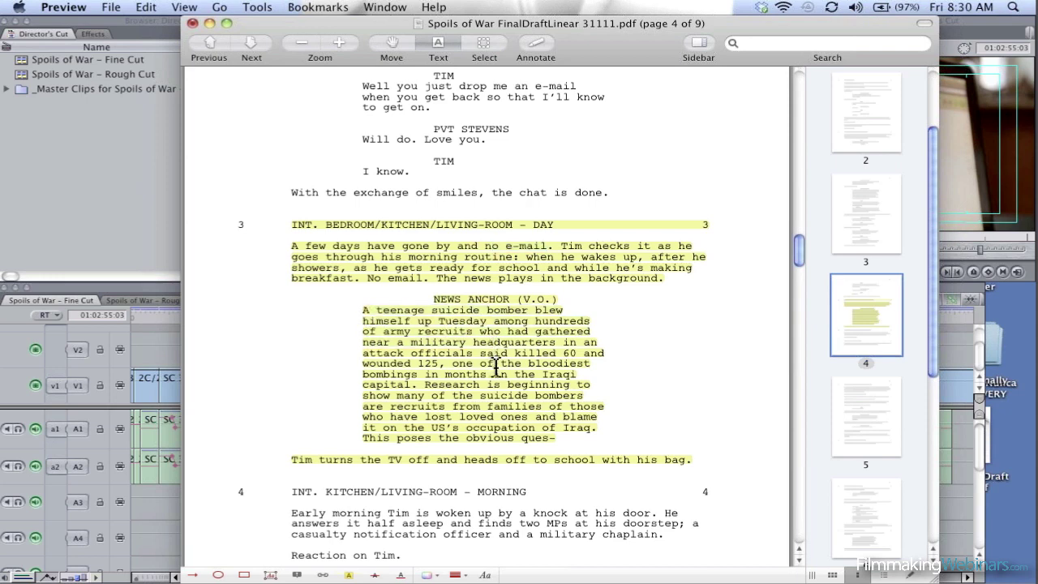
left_click(210, 24)
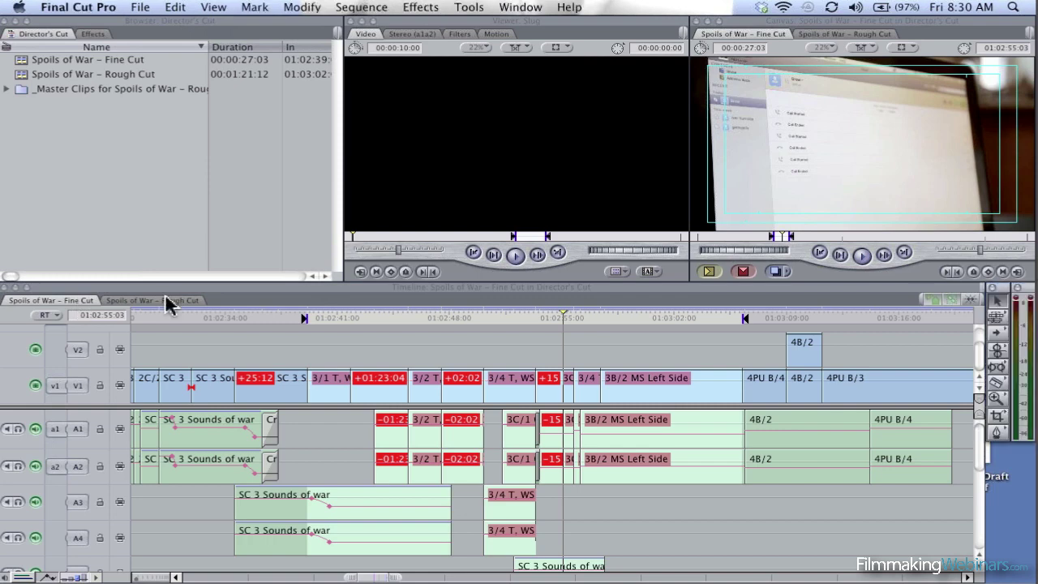
left_click(170, 301)
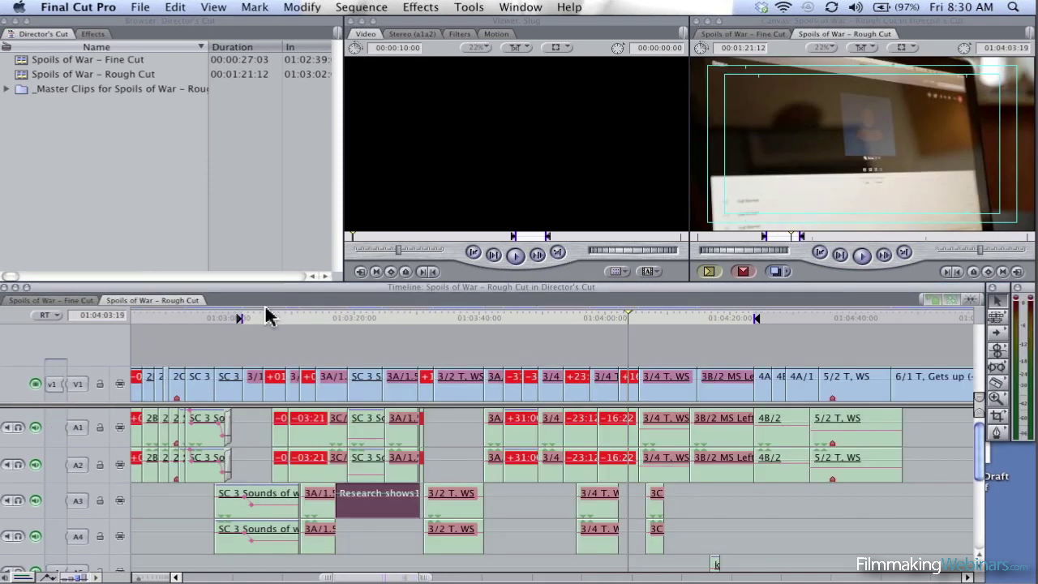
left_click(256, 317)
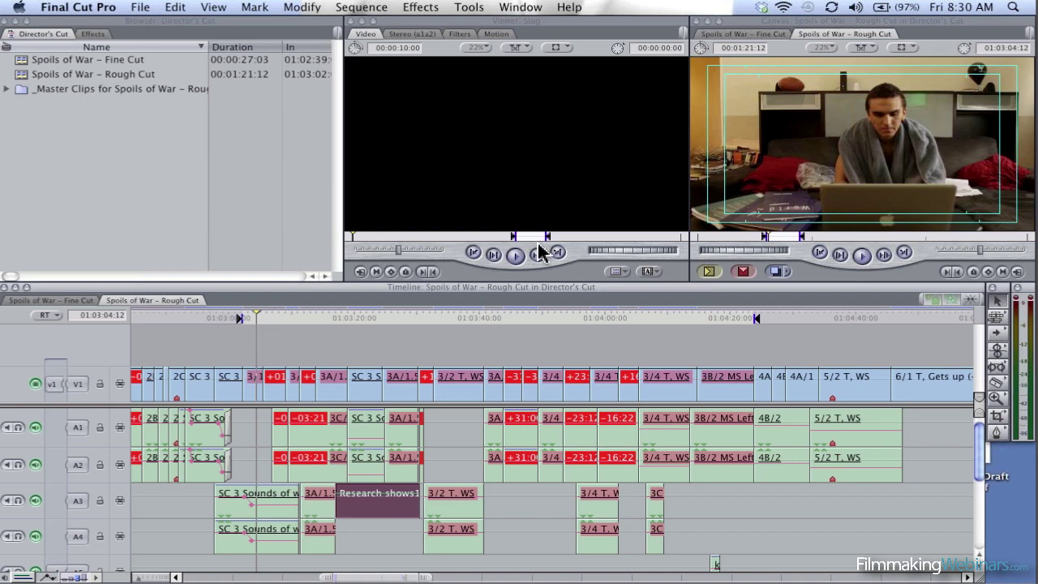
key("shift+Right")
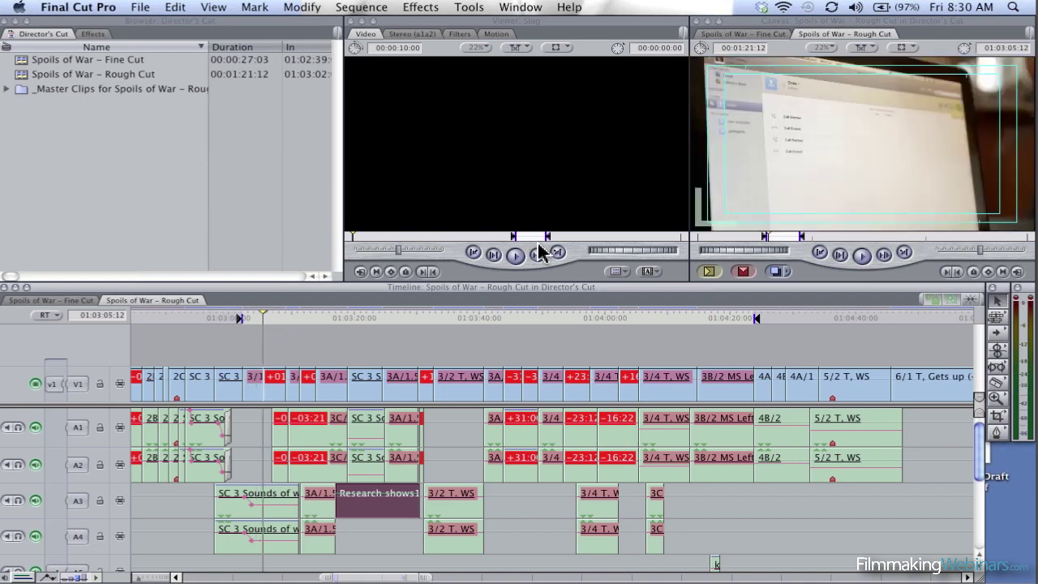
key("space")
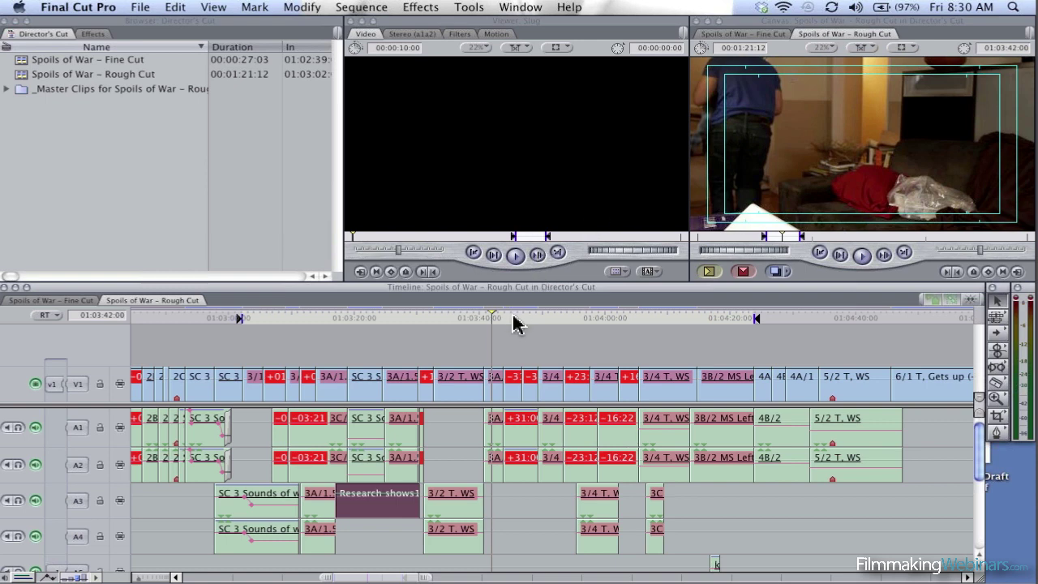
left_click_drag(513, 323, 533, 322)
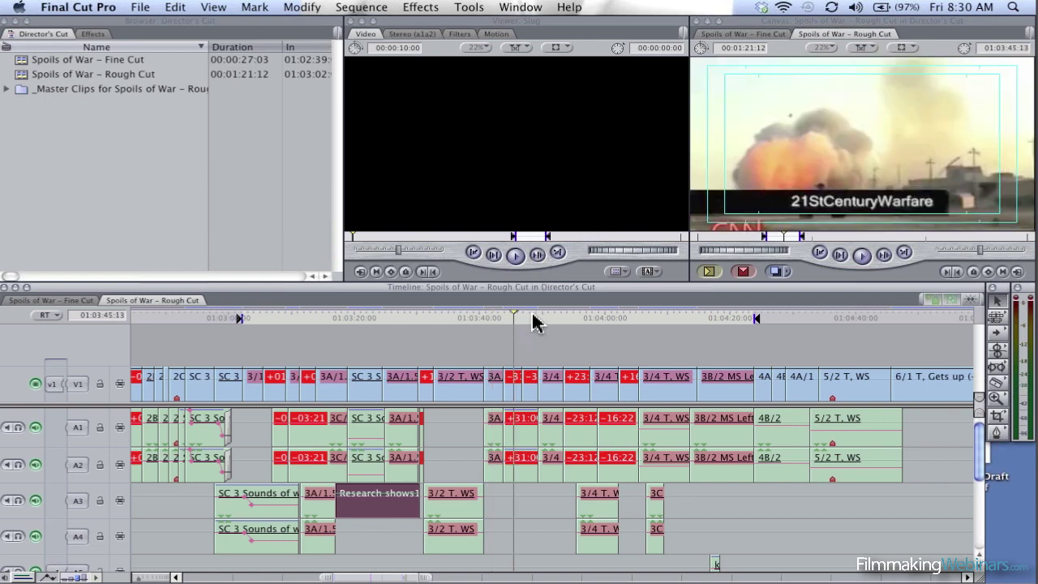
left_click(83, 303)
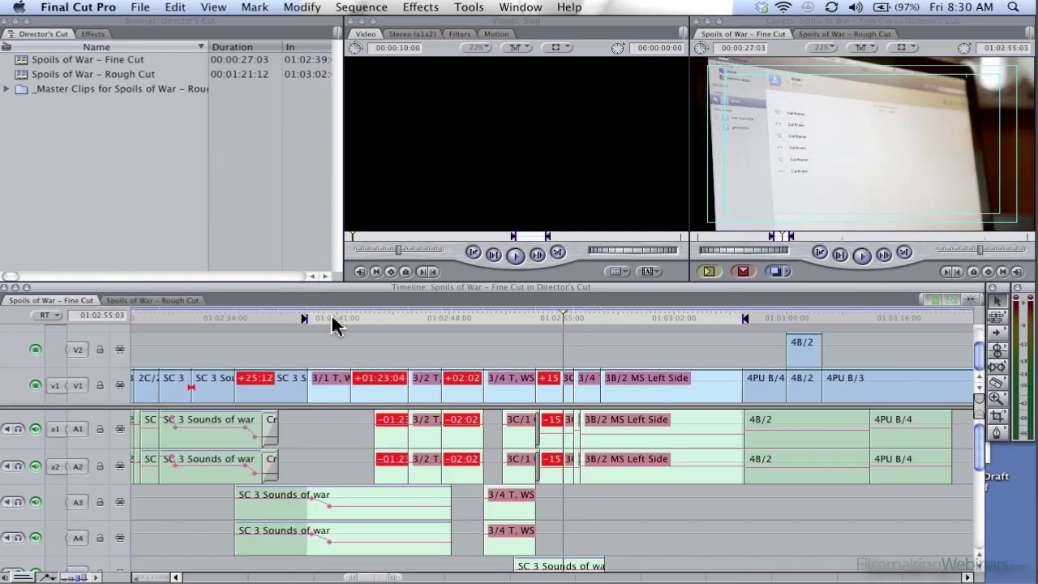